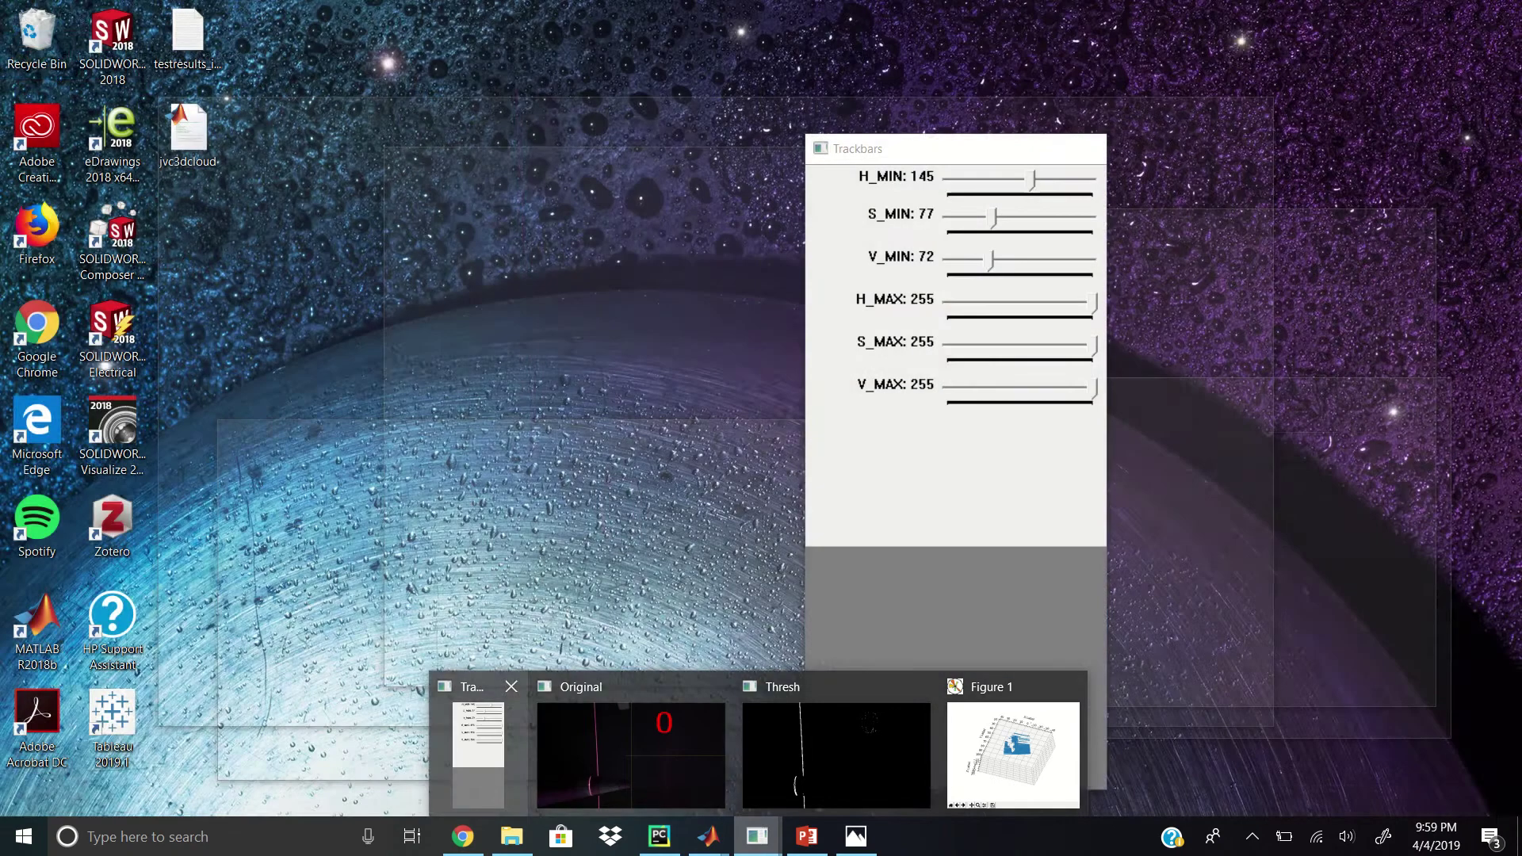
- Show the Trackbars, Original and Thresh mask windows (H_MIN 145, S_MIN 77, V_MIN 72), nudging Thresh down
left_click(479, 737)
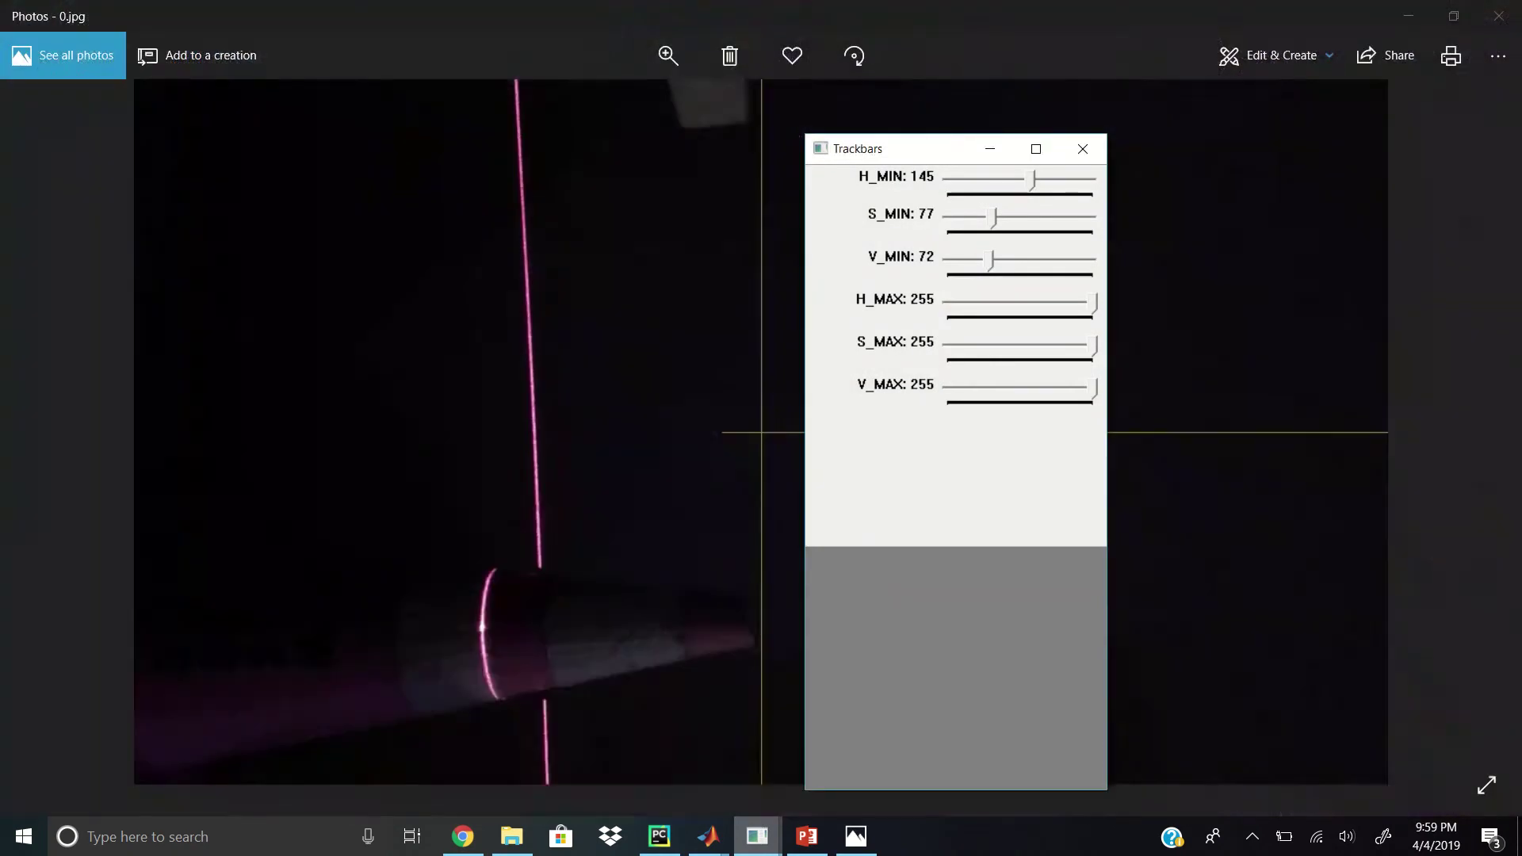
left_click(630, 754)
left_click(756, 836)
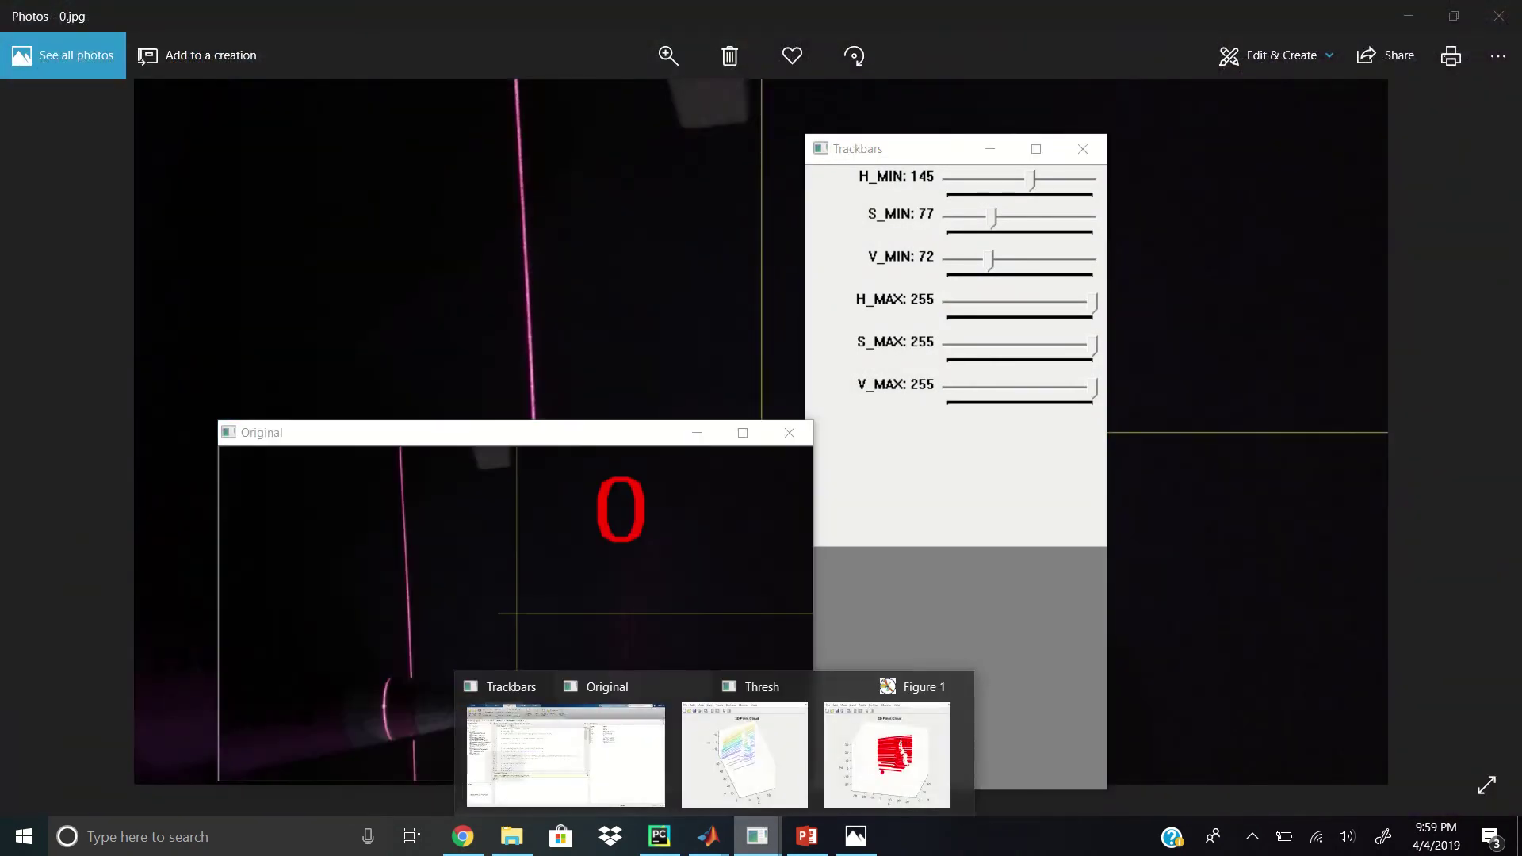
left_click(758, 750)
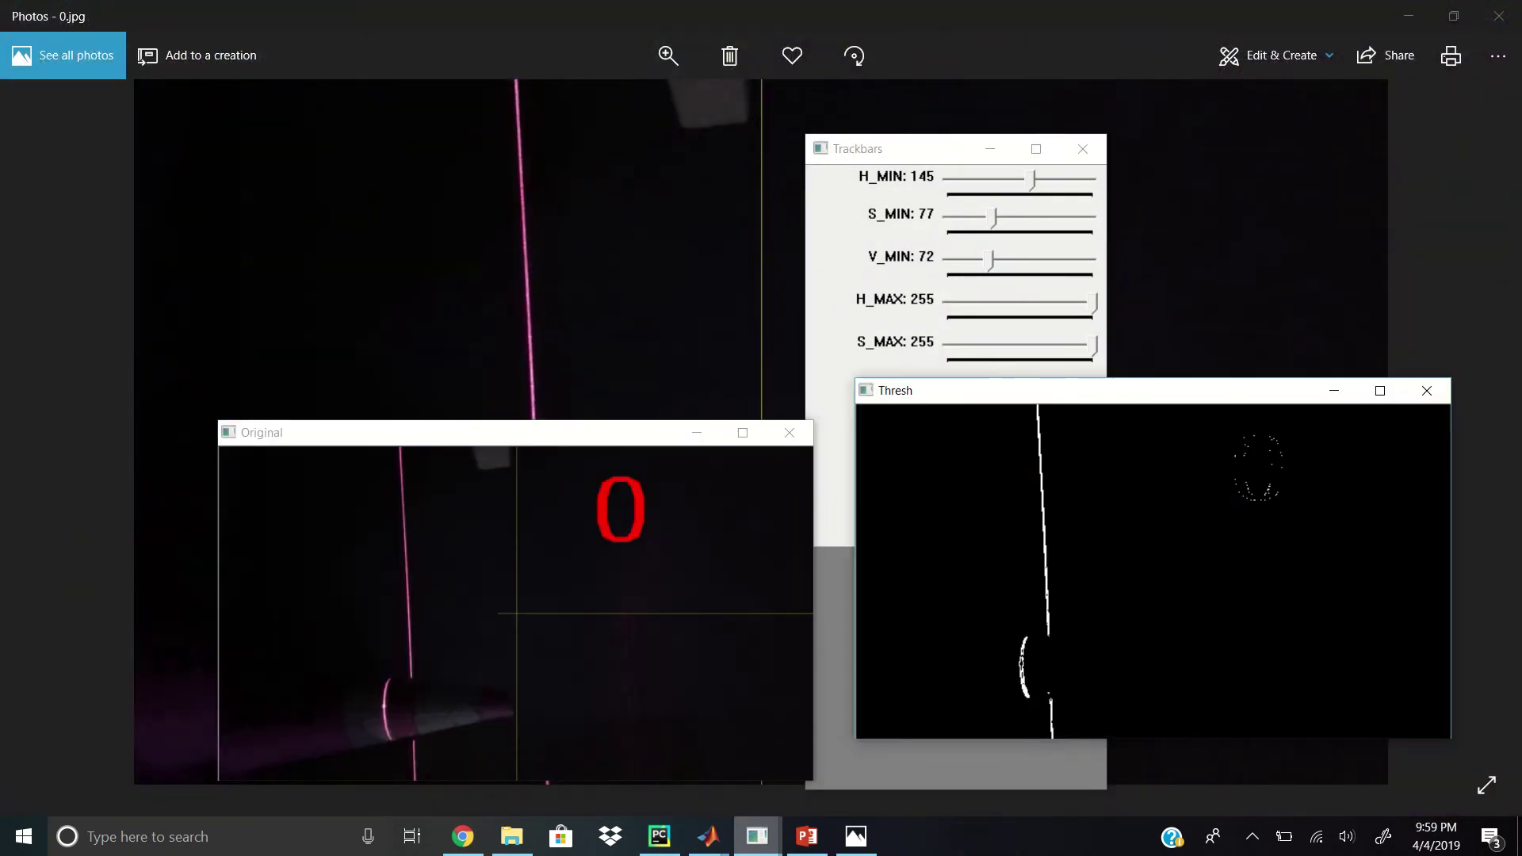
left_click_drag(1129, 390, 1123, 416)
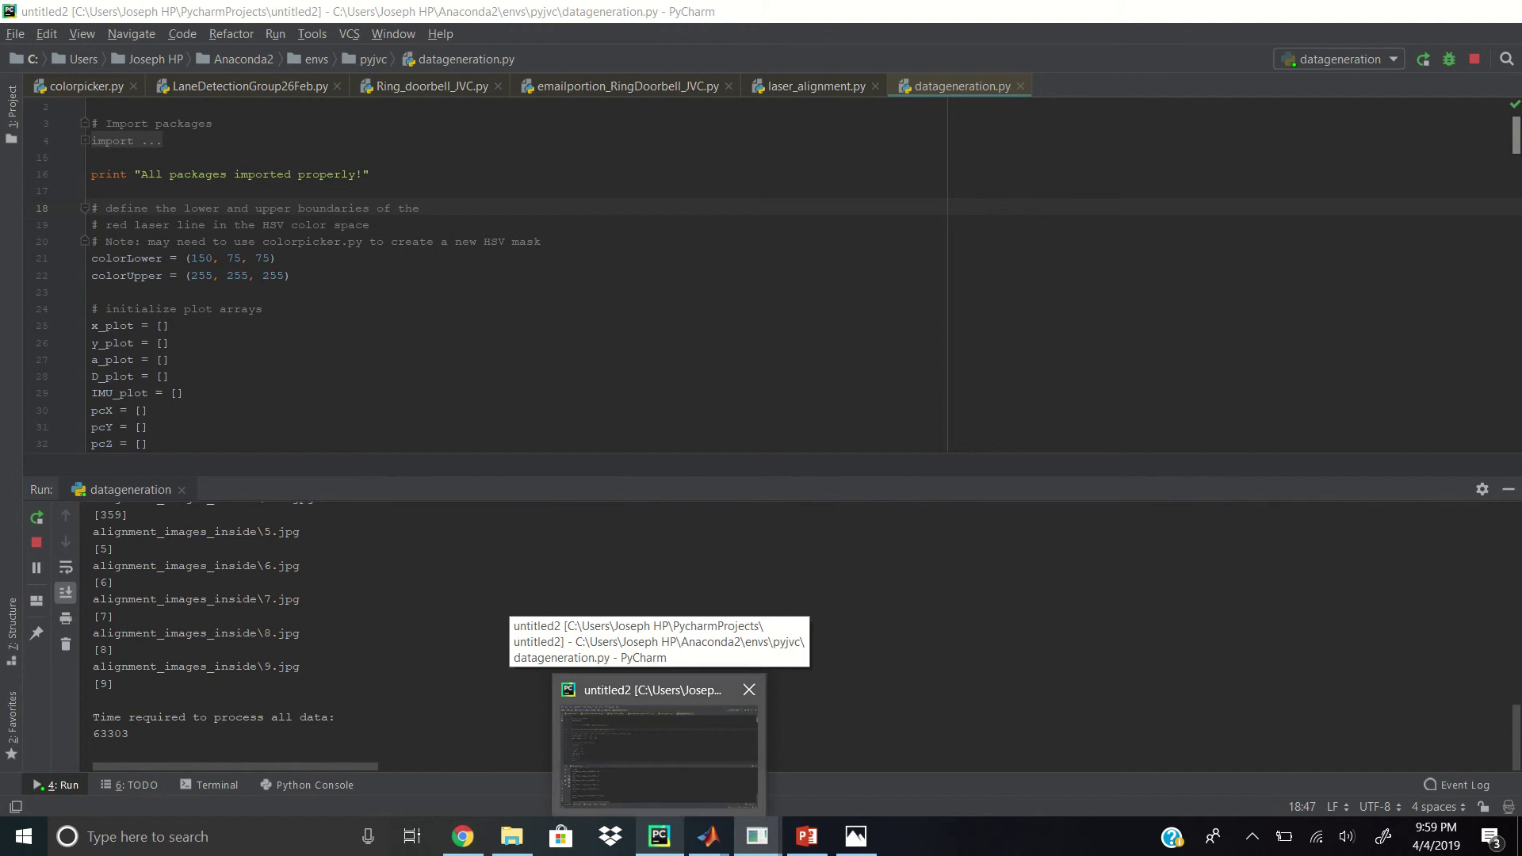
- Bring PyCharm's datageneration.py and its finished Run output to the front
left_click(657, 744)
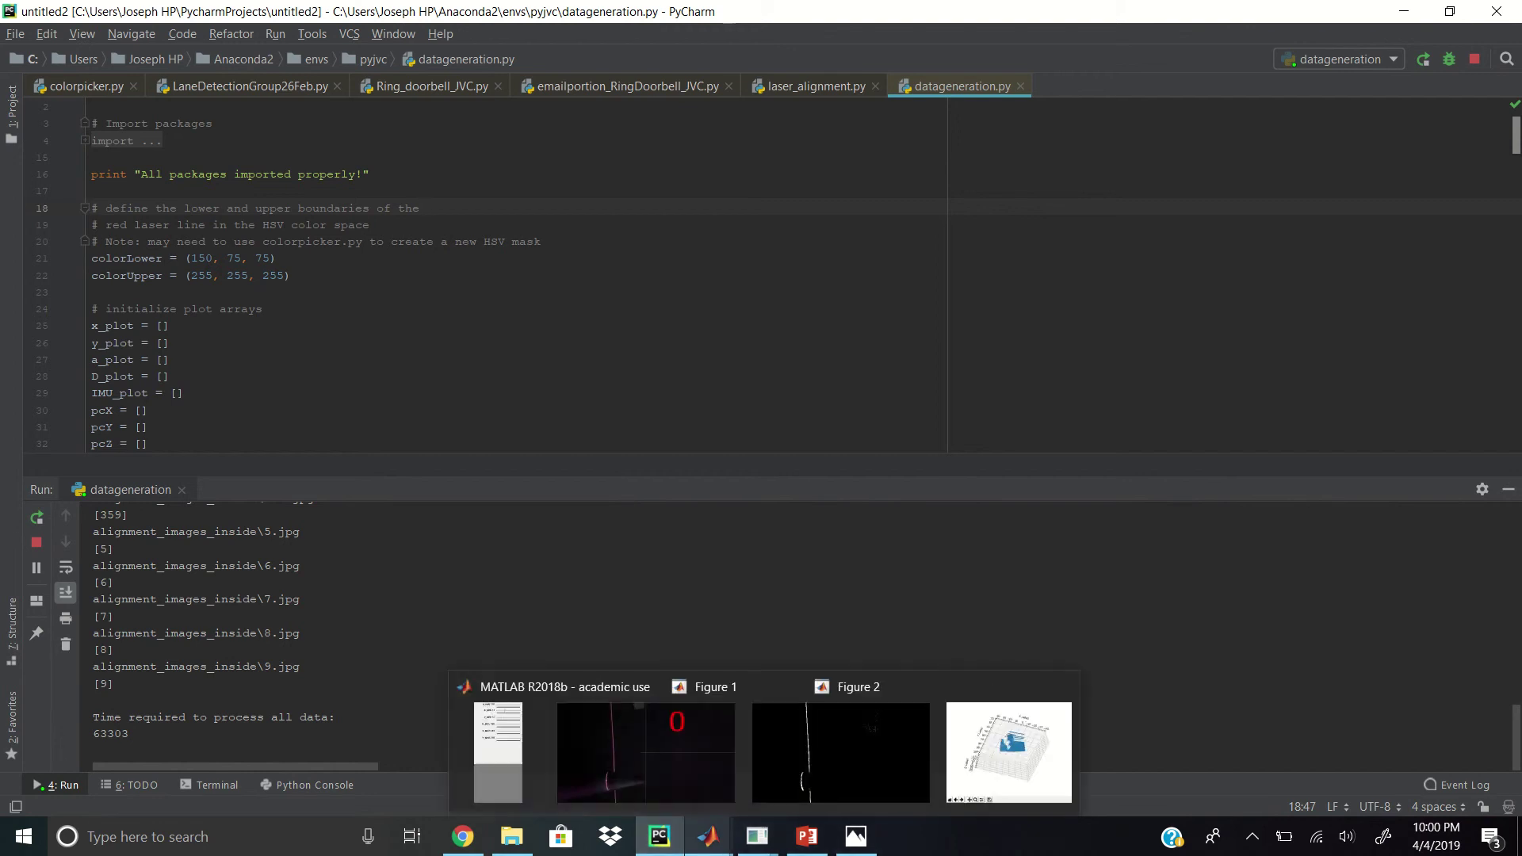
- Switch to MATLAB and bring up Figure 1's coloured 3D point cloud
left_click(960, 746)
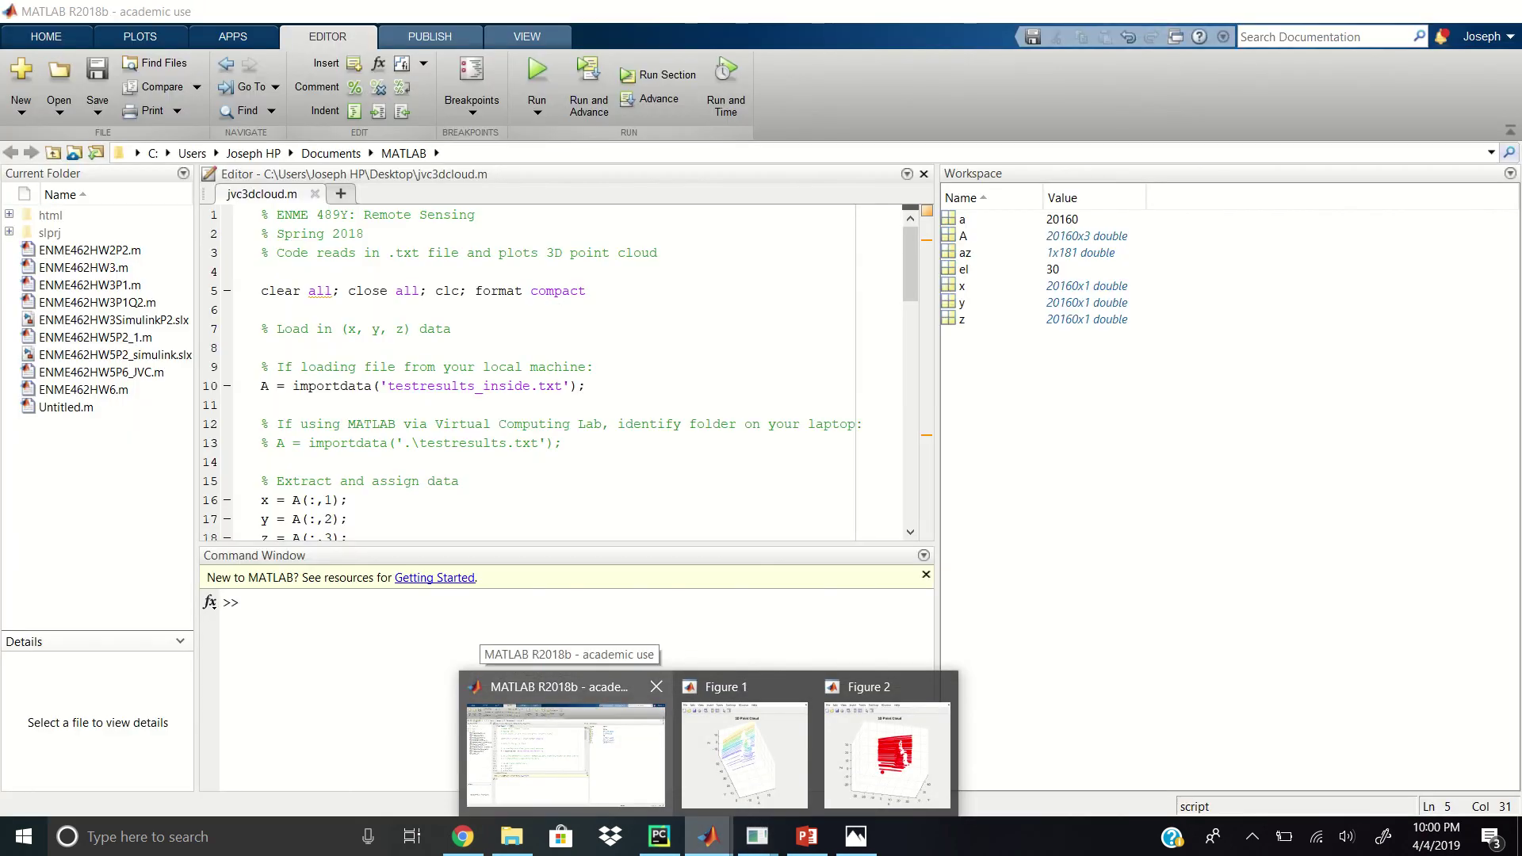
left_click(659, 837)
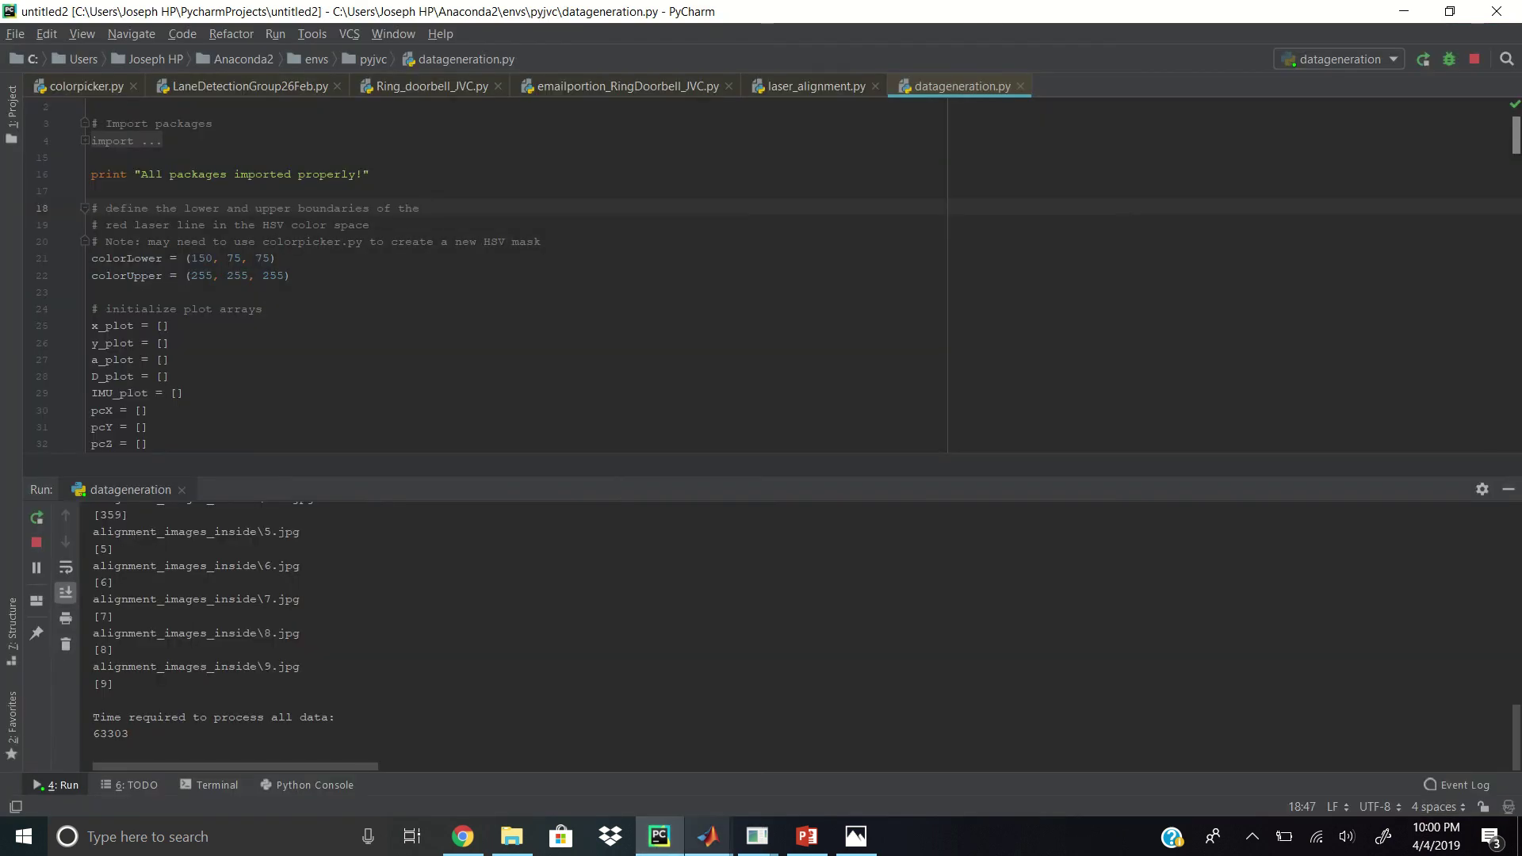
left_click(707, 836)
left_click(742, 733)
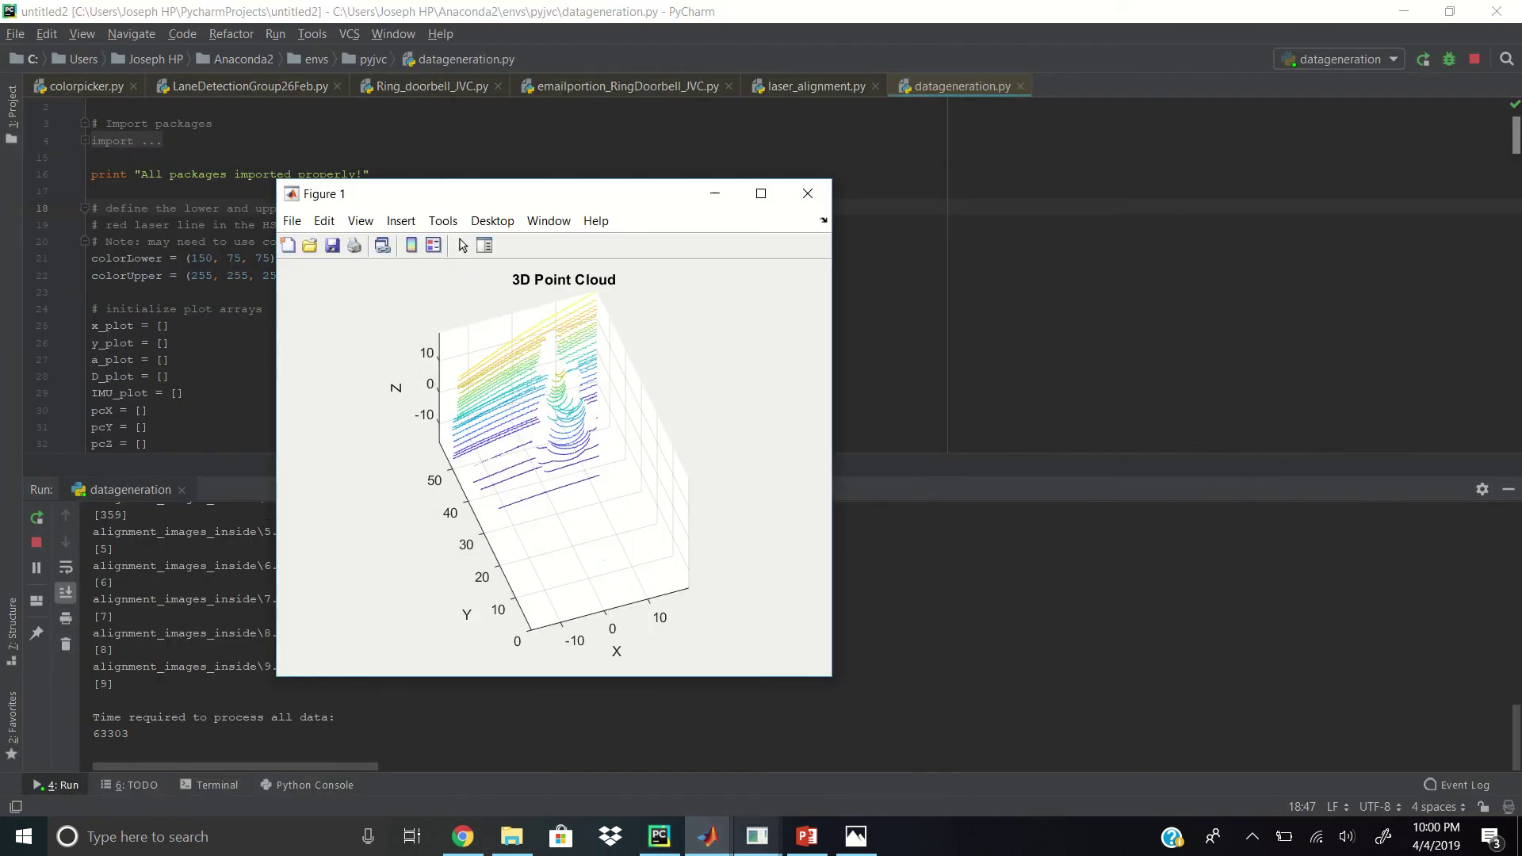
- Bring up Figure 2's red point cloud, then rotate Figure 1 to a steeper view
left_click(757, 836)
left_click(886, 734)
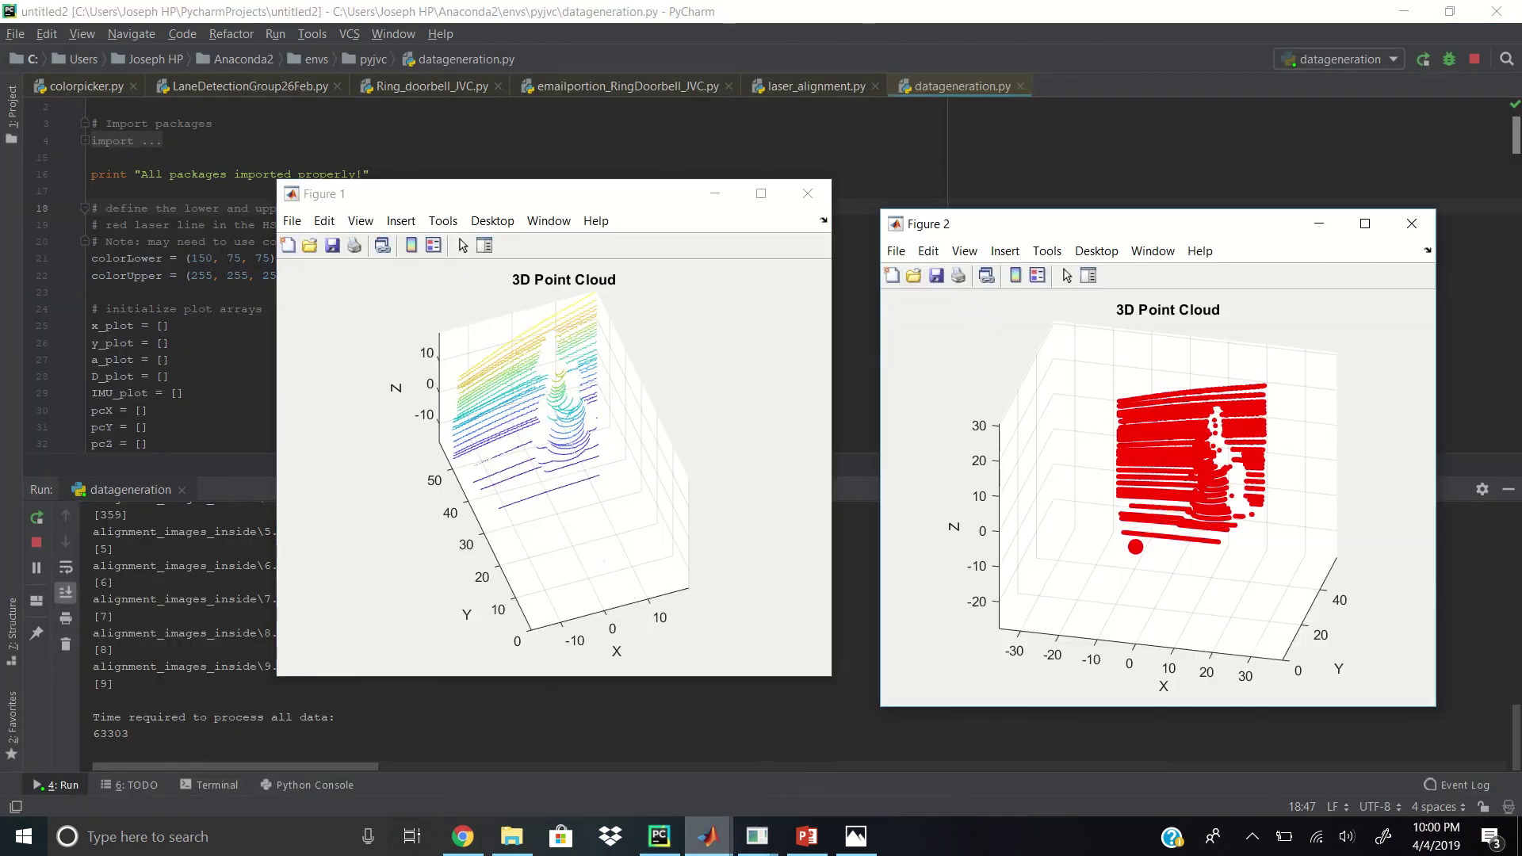
left_click(559, 453)
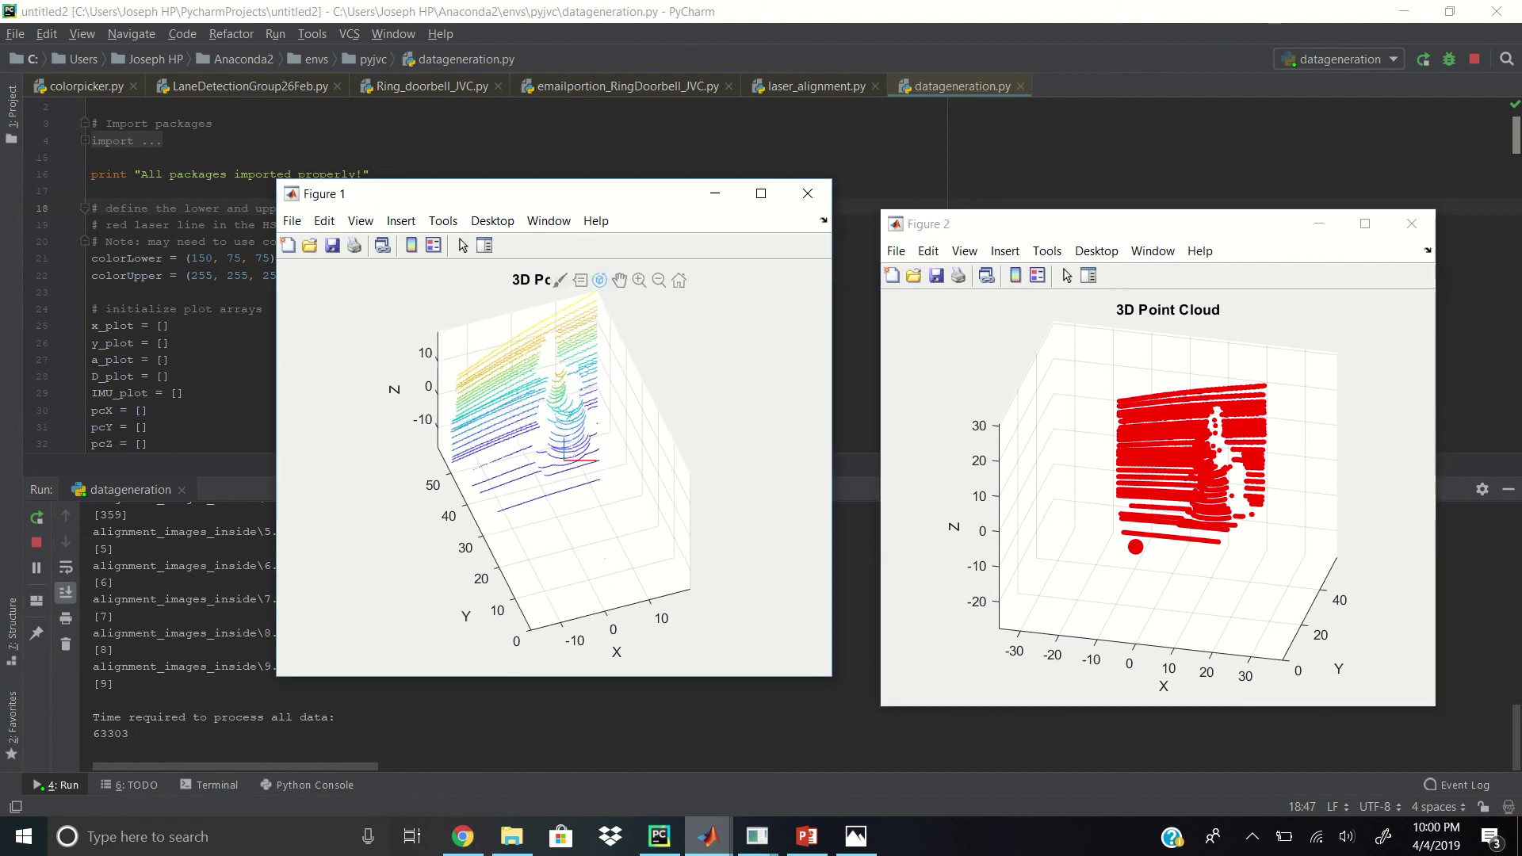
left_click_drag(559, 452, 576, 428)
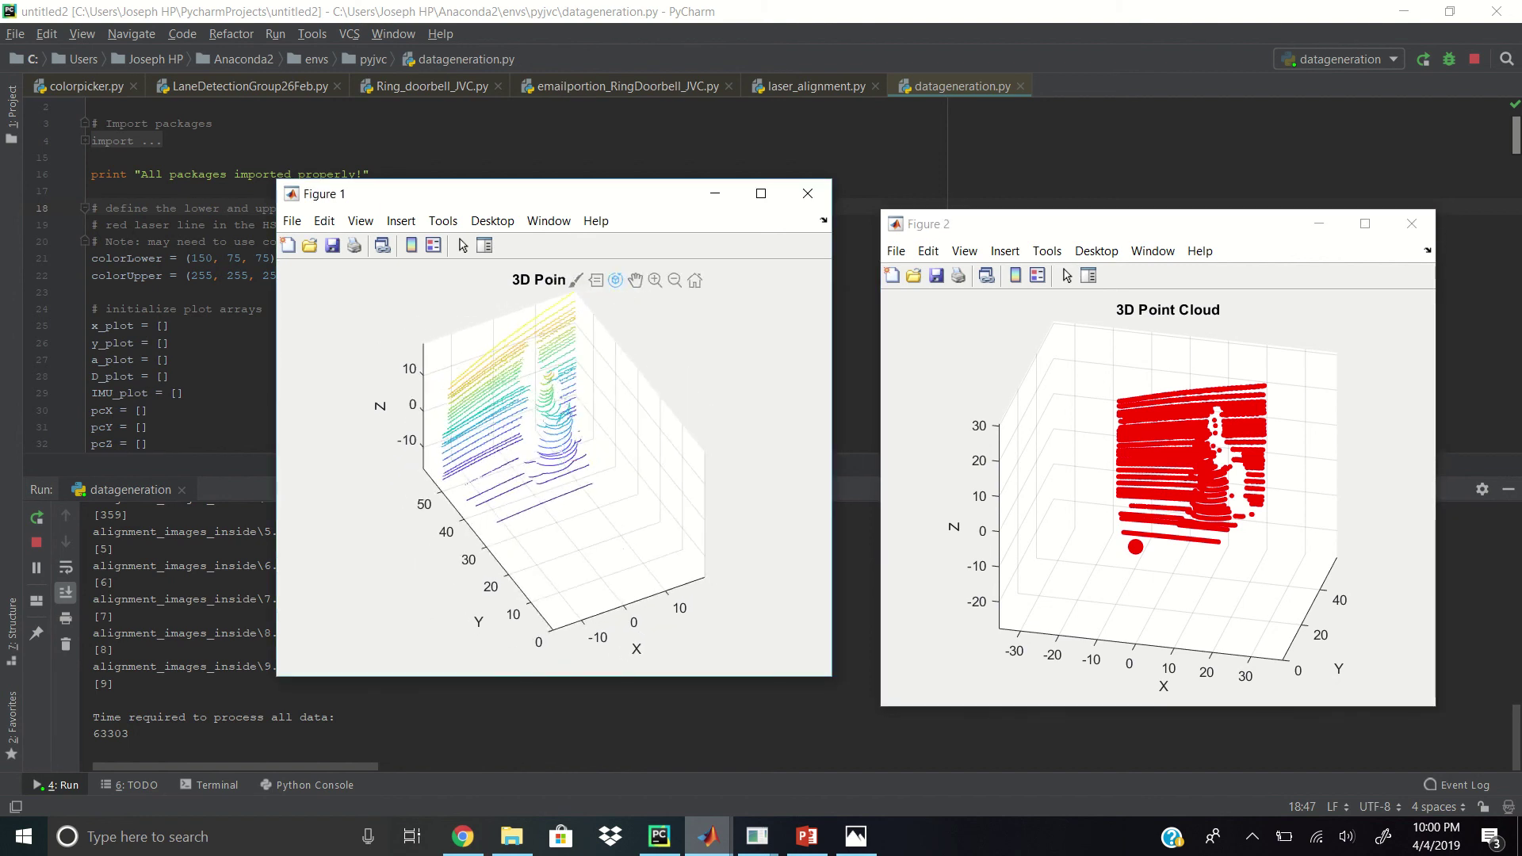